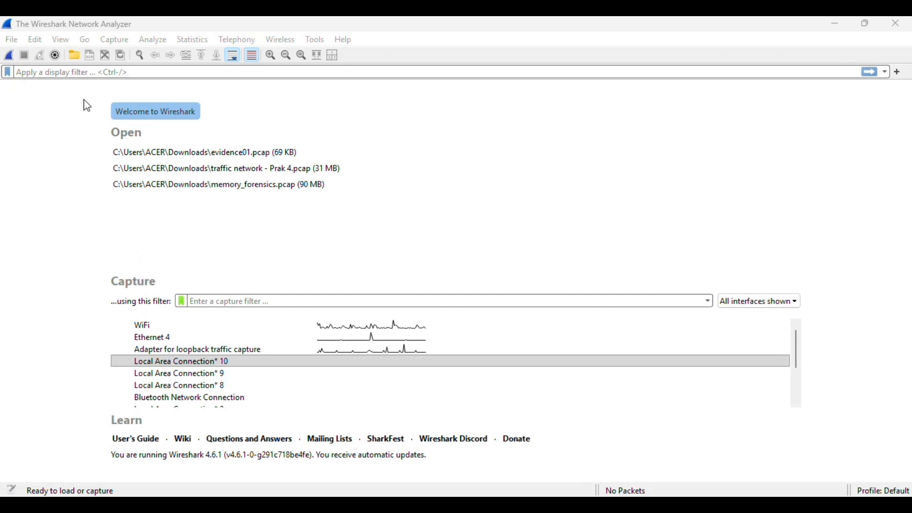
Step: Open the capture file evidence01.pcap from the Downloads folder
{"action": "left_click", "coordinate": [12, 40]}
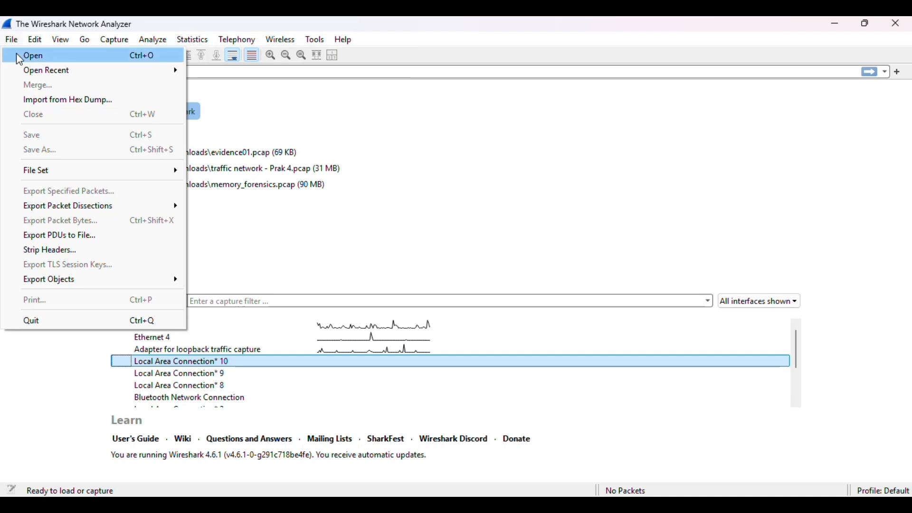
{"action": "left_click", "coordinate": [17, 55]}
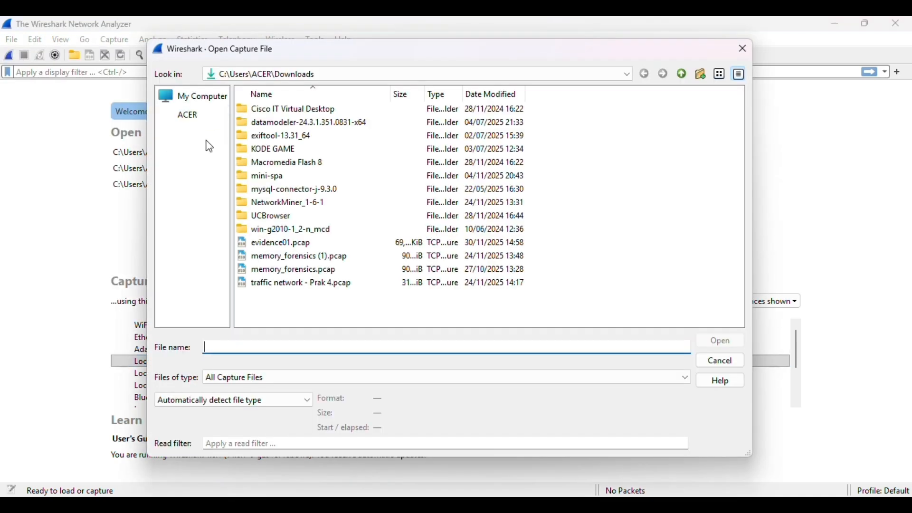
{"action": "left_click", "coordinate": [296, 246]}
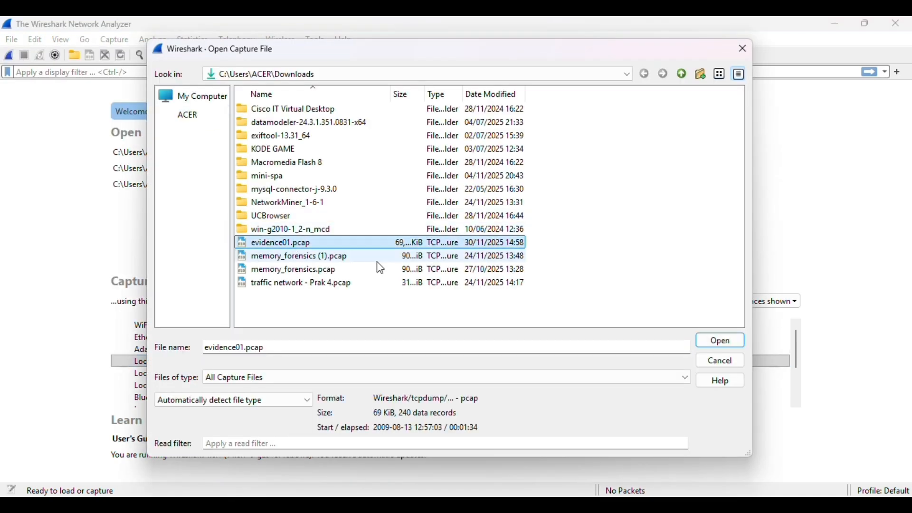
{"action": "left_click", "coordinate": [723, 345]}
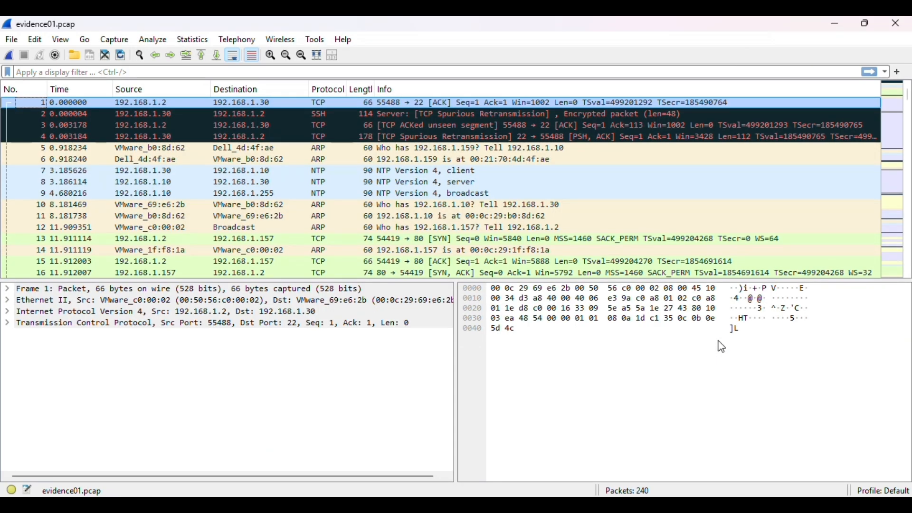
Step: Review the IPv4 statistics for all addresses in the capture and close the statistics window
{"action": "left_click", "coordinate": [415, 302]}
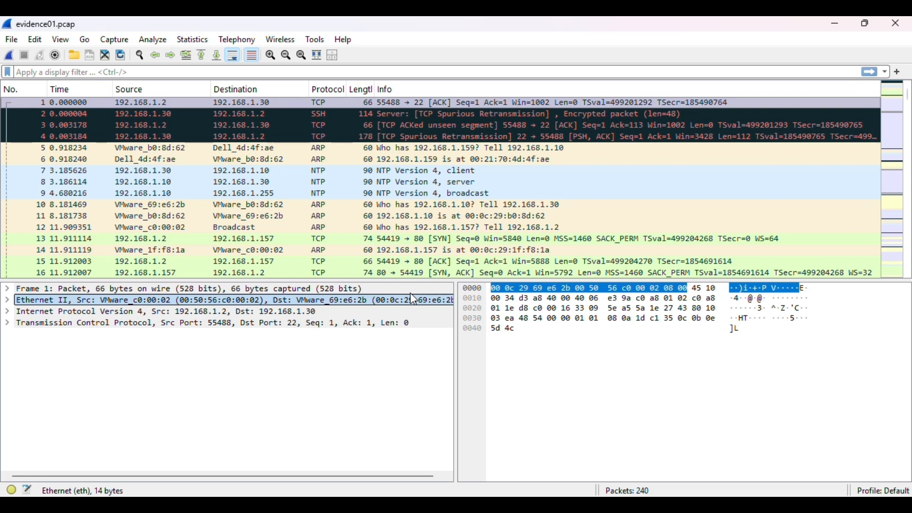
{"action": "left_click", "coordinate": [197, 42]}
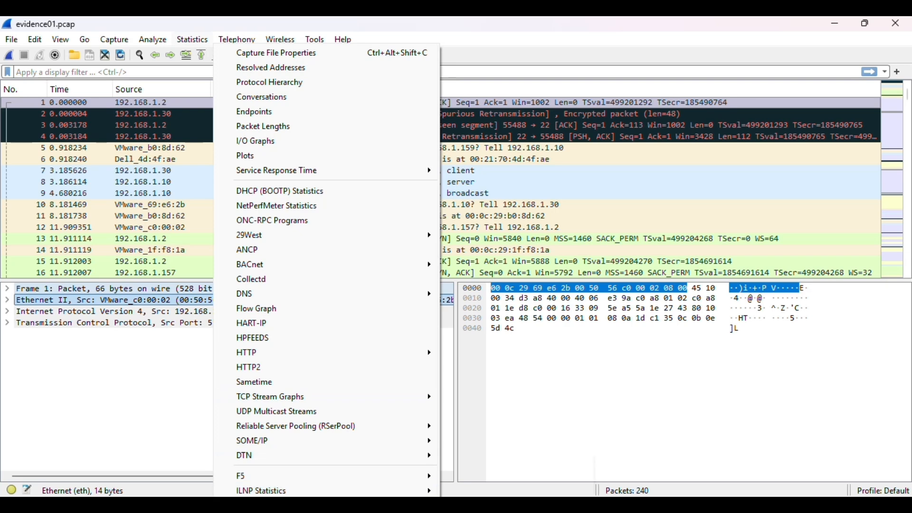
{"action": "mouse_move", "coordinate": [285, 493]}
{"action": "mouse_move", "coordinate": [419, 492]}
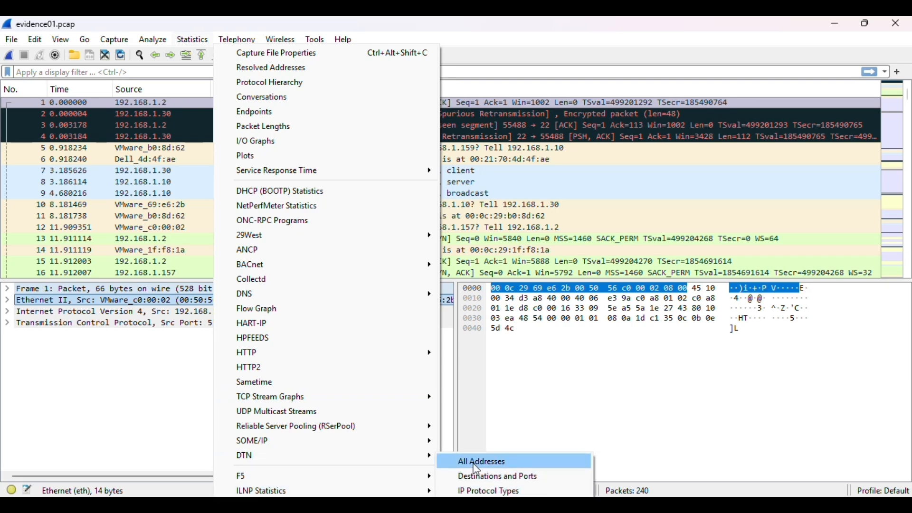
{"action": "left_click", "coordinate": [477, 468]}
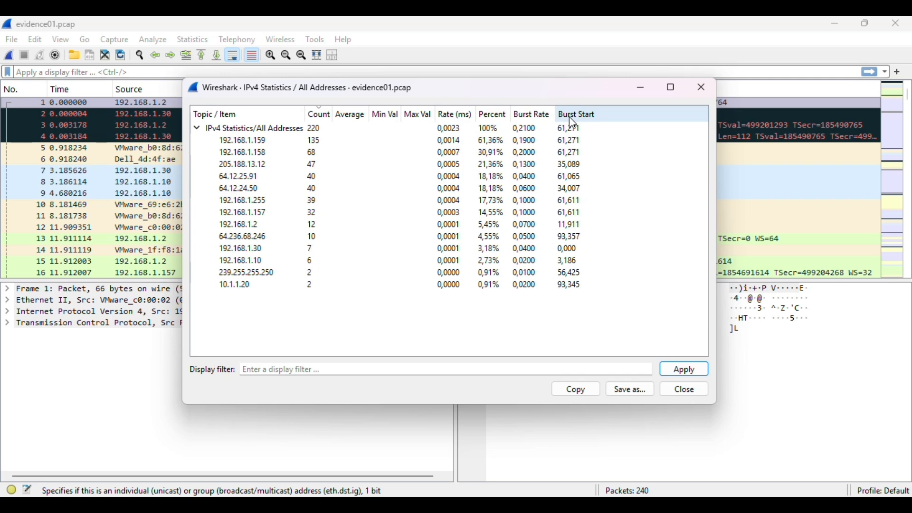
{"action": "key", "text": "Escape"}
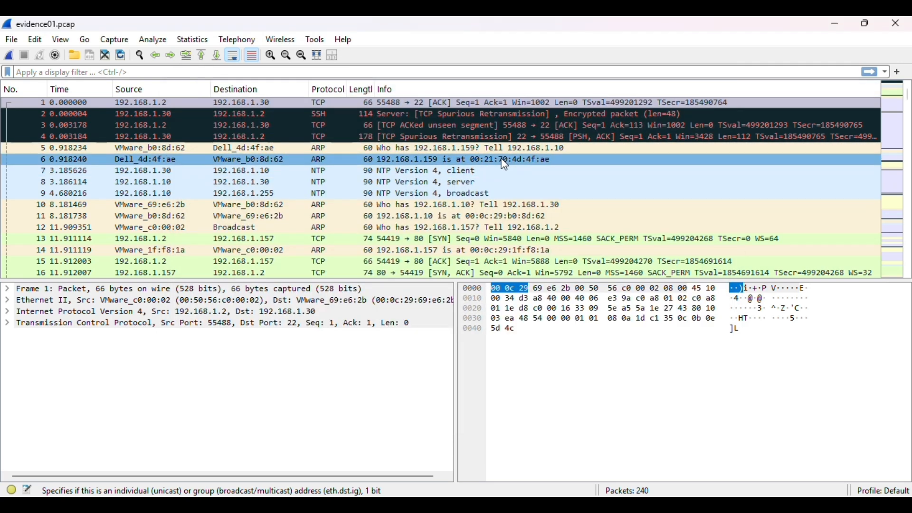
Step: Apply the display filter ip.addr == 192.168.1.10 to show only packets to or from that host
{"action": "left_click", "coordinate": [231, 72]}
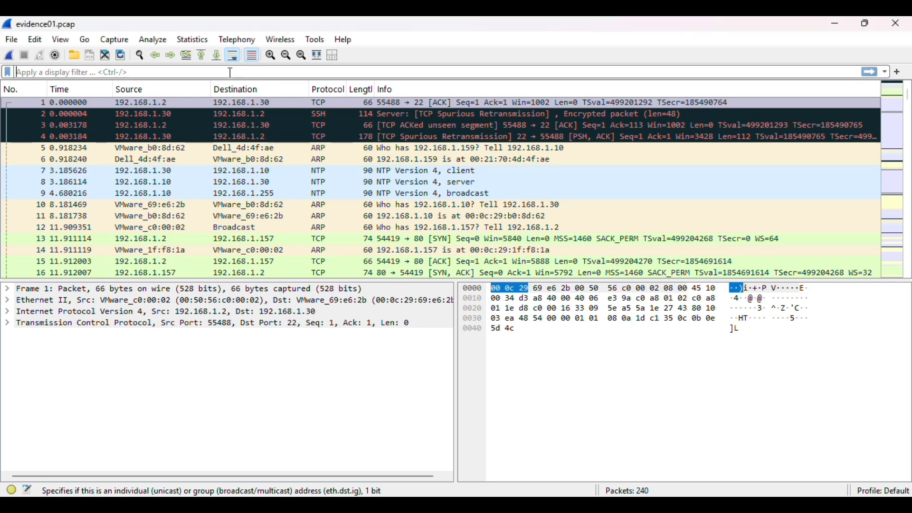
{"action": "type", "text": "ip"}
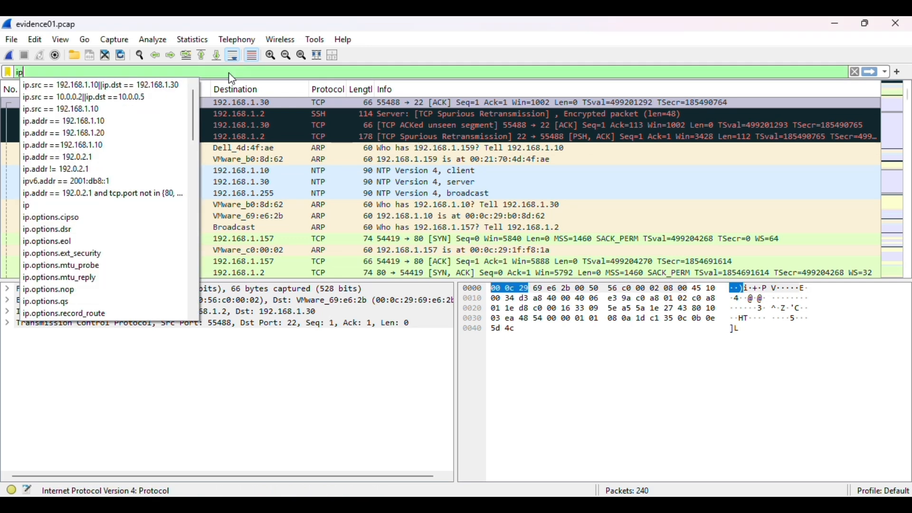
{"action": "type", "text": ".a"}
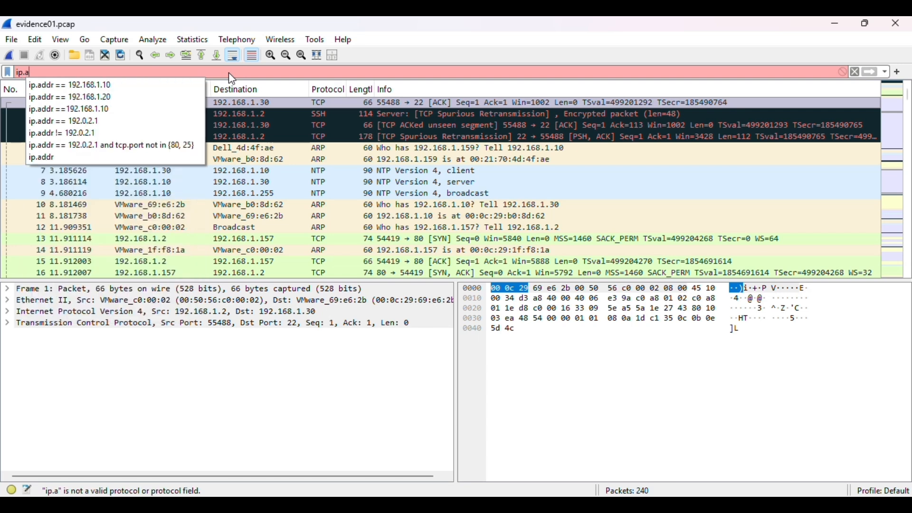
{"action": "type", "text": "ddr"}
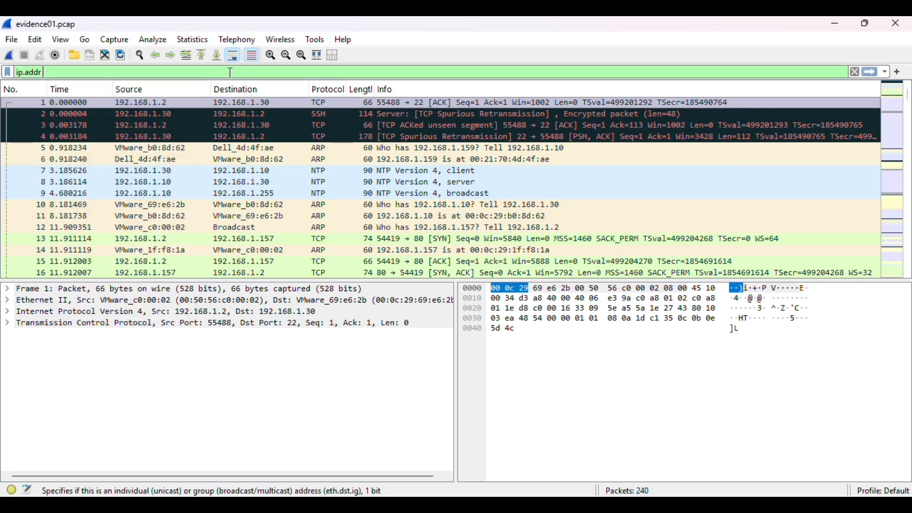
{"action": "type", "text": " =="}
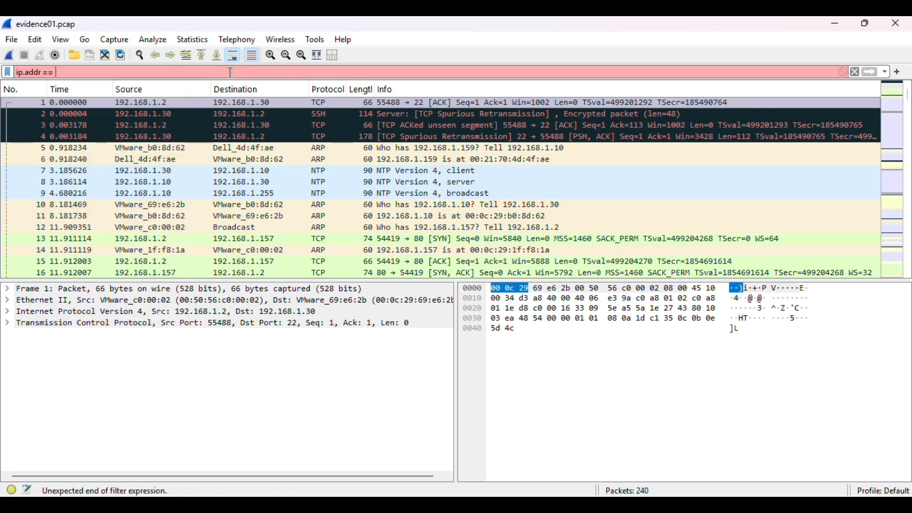
{"action": "type", "text": " 192"}
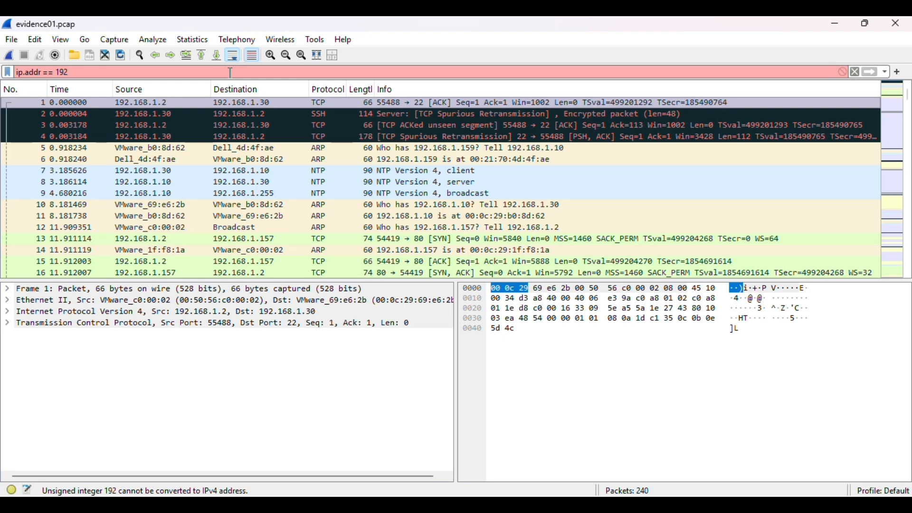
{"action": "type", "text": ".168"}
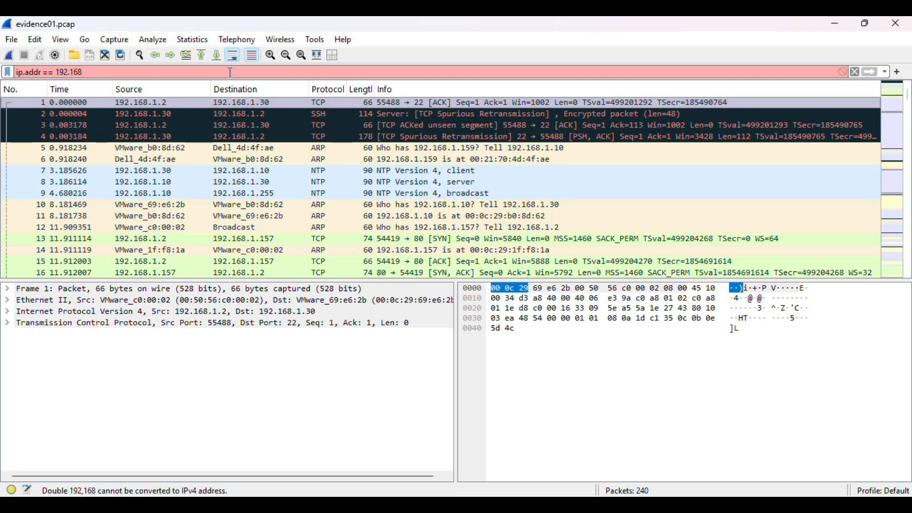
{"action": "type", "text": ".1"}
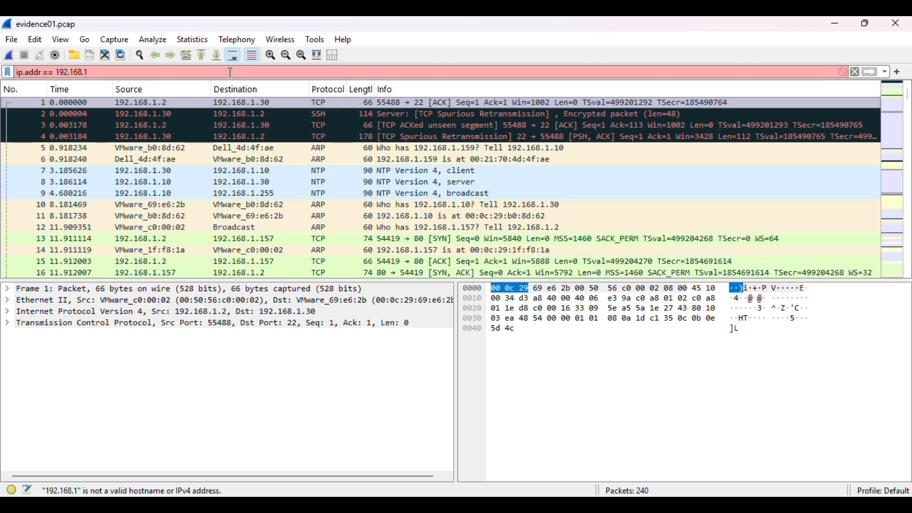
{"action": "type", "text": ".1"}
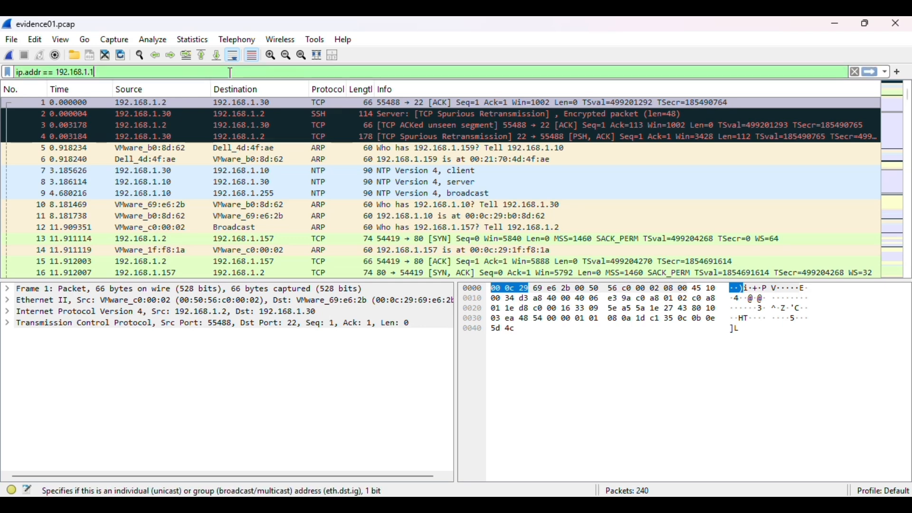
{"action": "type", "text": "0"}
{"action": "key", "text": "Return"}
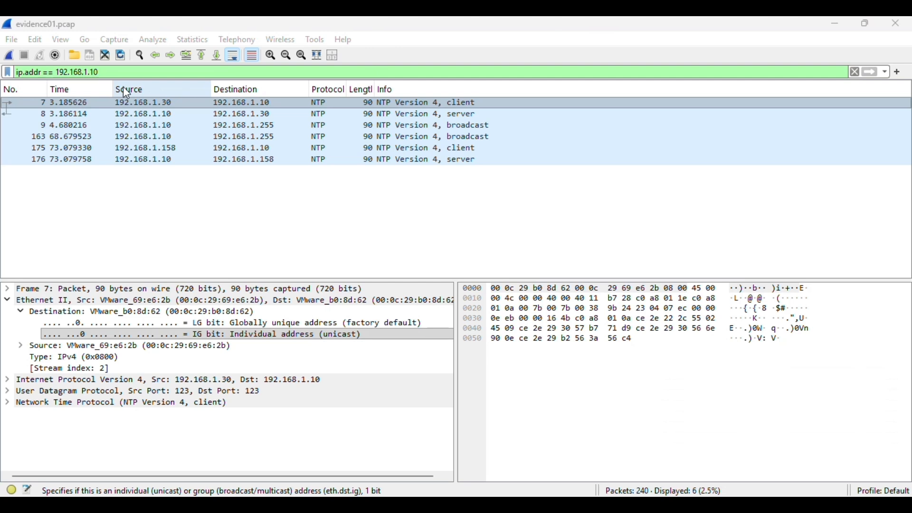
Step: Examine the sources, destinations and protocol of the filtered packets involving 192.168.1.10
{"action": "left_click", "coordinate": [92, 104]}
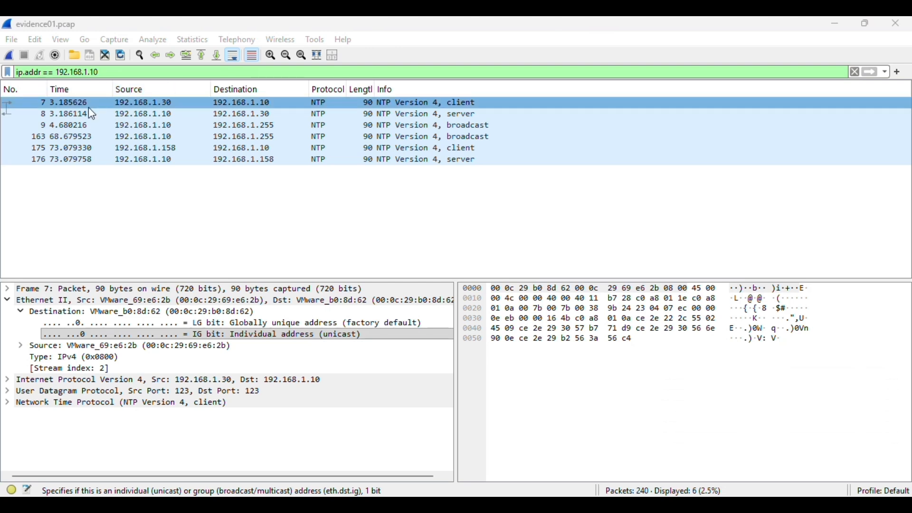
{"action": "left_click", "coordinate": [92, 115]}
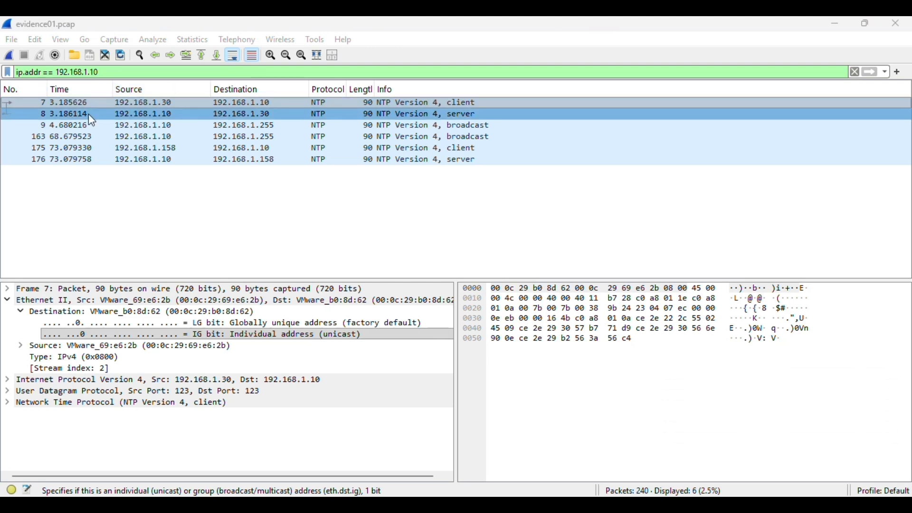
{"action": "left_click", "coordinate": [98, 125]}
{"action": "left_click", "coordinate": [122, 137]}
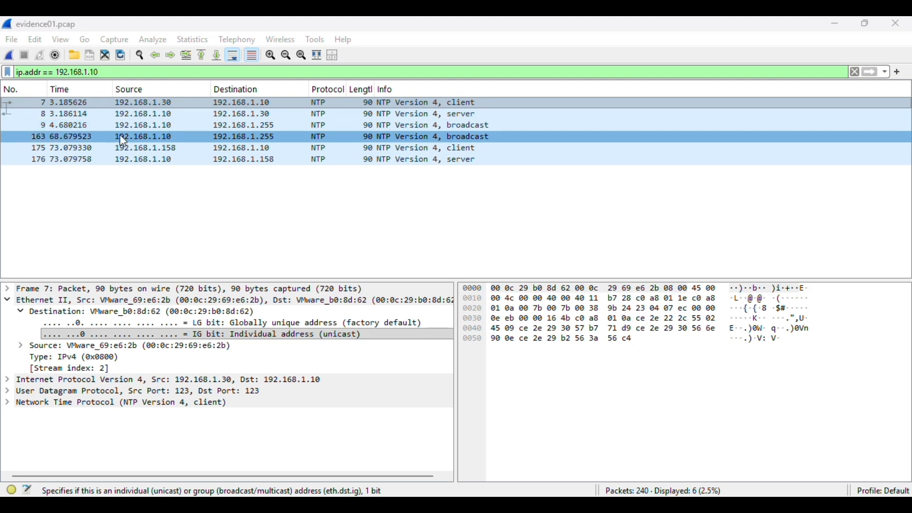
{"action": "left_click", "coordinate": [157, 149]}
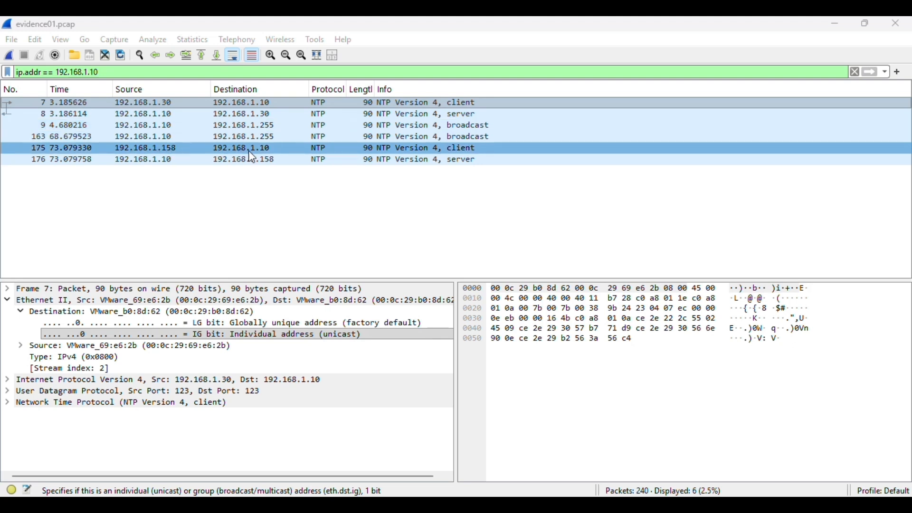
{"action": "left_click", "coordinate": [258, 161]}
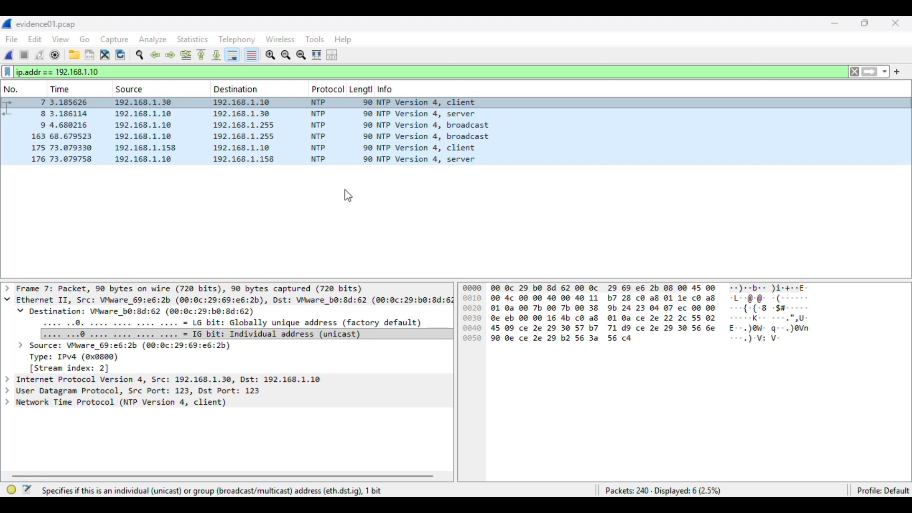
Step: Replace the display filter with ip.src == 192.168.1.10 to show only packets sent by that host
{"action": "key", "text": "ctrl+a"}
{"action": "type", "text": "ip."}
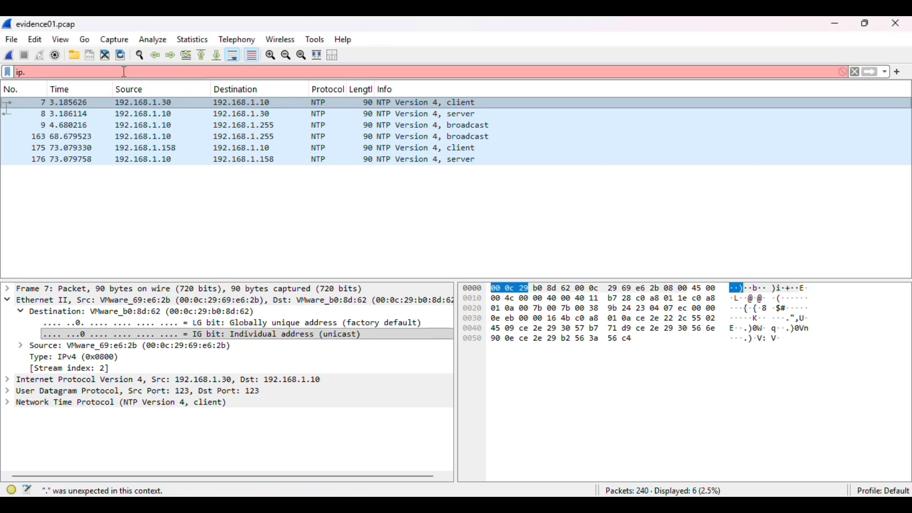
{"action": "type", "text": "s"}
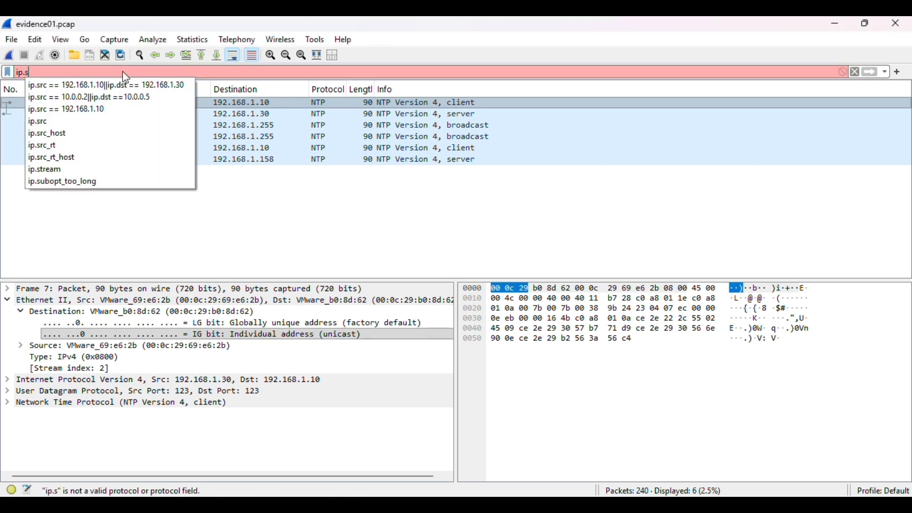
{"action": "type", "text": "rc"}
{"action": "key", "text": "Escape"}
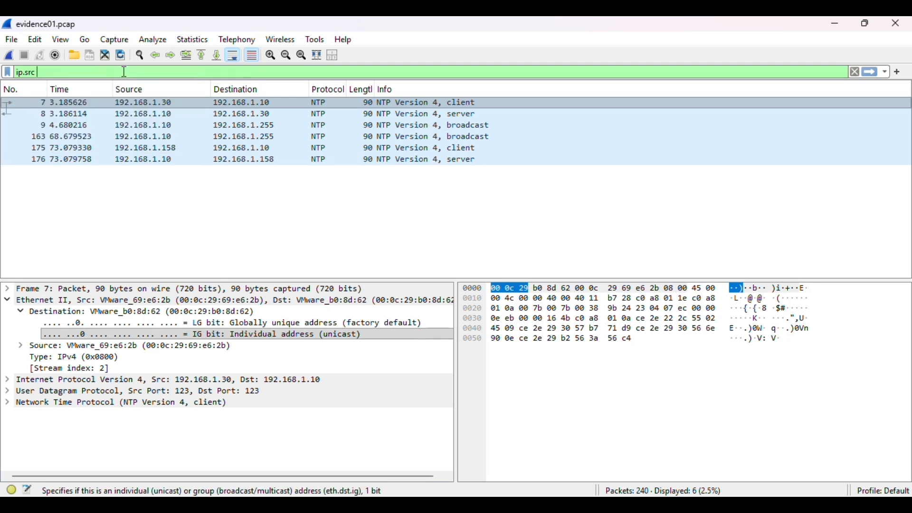
{"action": "type", "text": "== "}
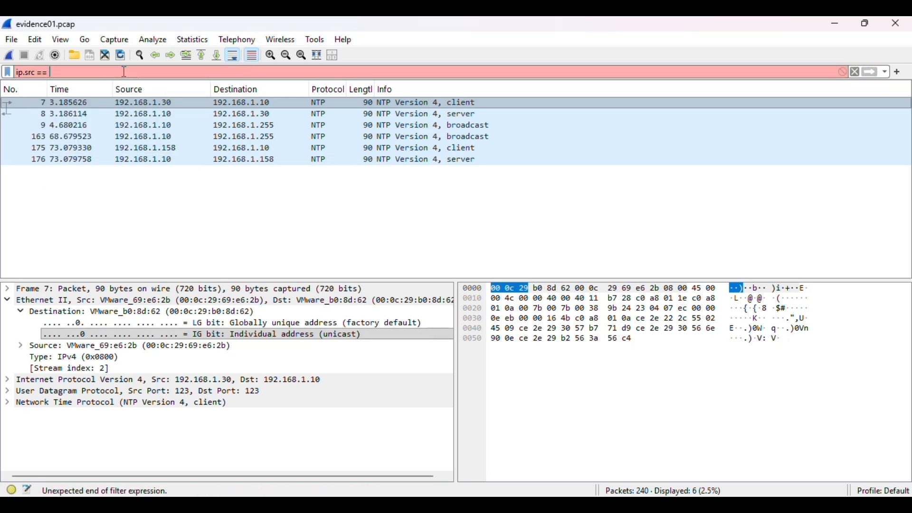
{"action": "type", "text": "192"}
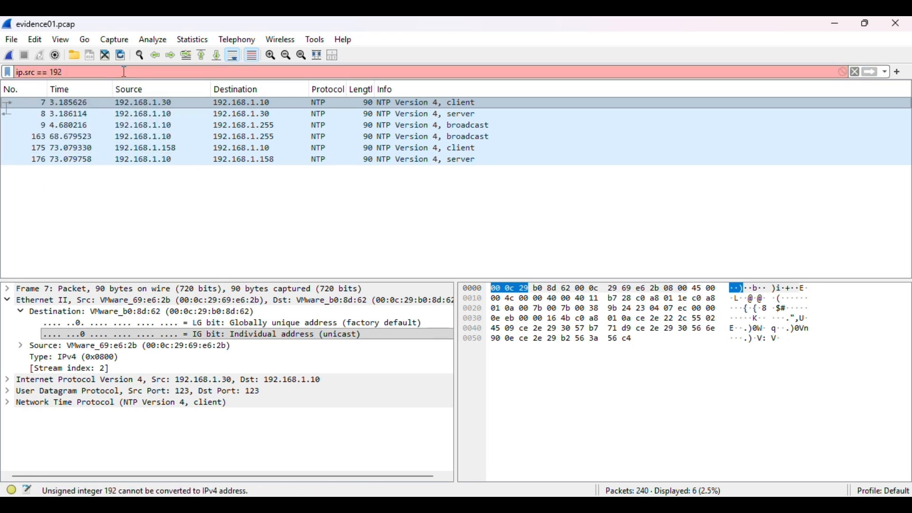
{"action": "type", "text": ".1"}
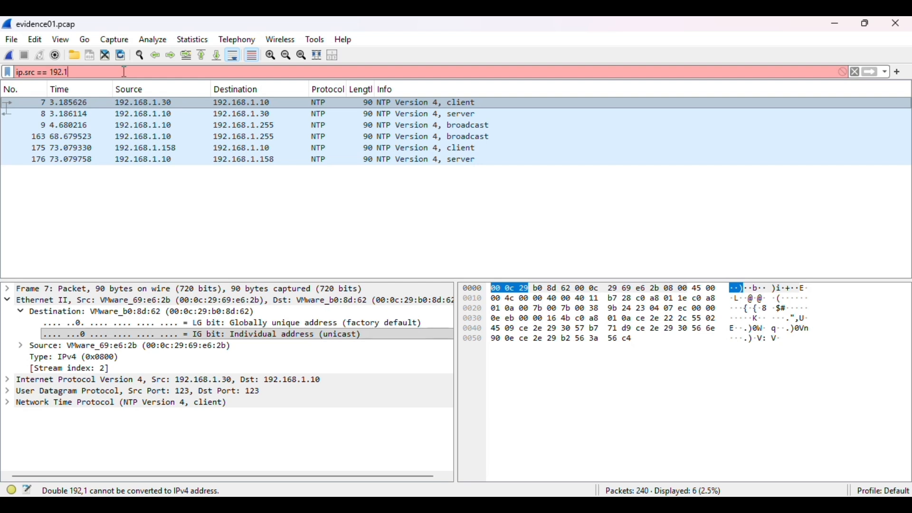
{"action": "type", "text": "68"}
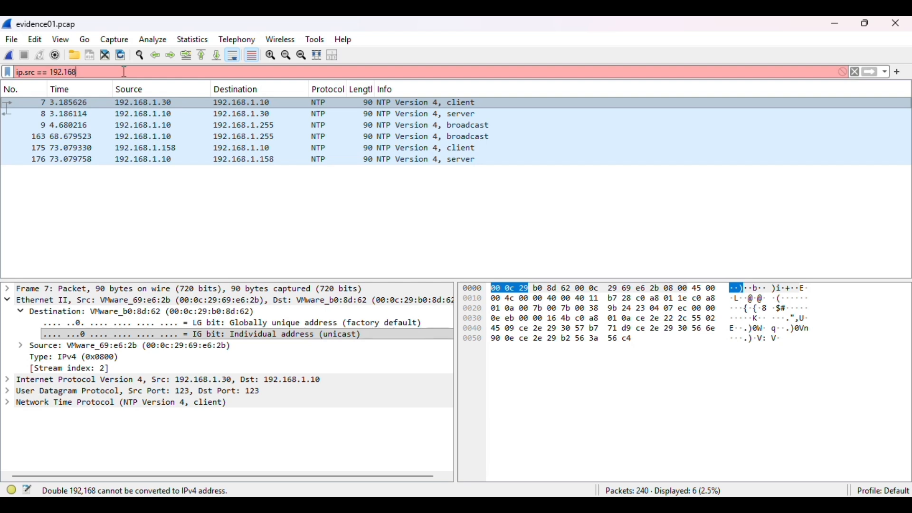
{"action": "type", "text": ".1"}
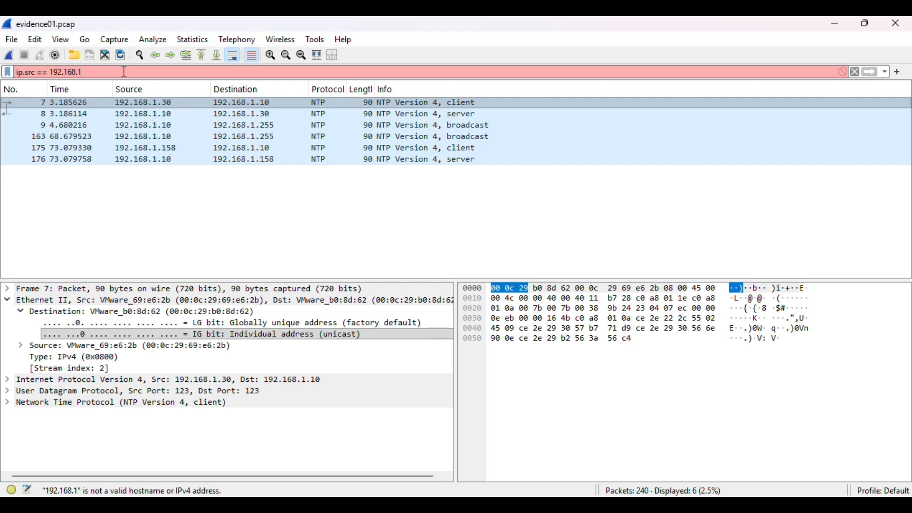
{"action": "type", "text": ".1"}
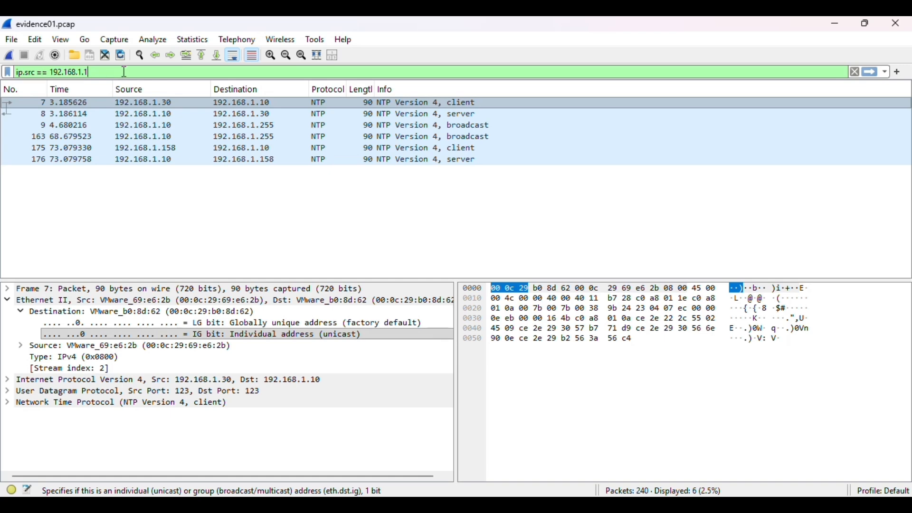
{"action": "type", "text": "0"}
{"action": "key", "text": "Return"}
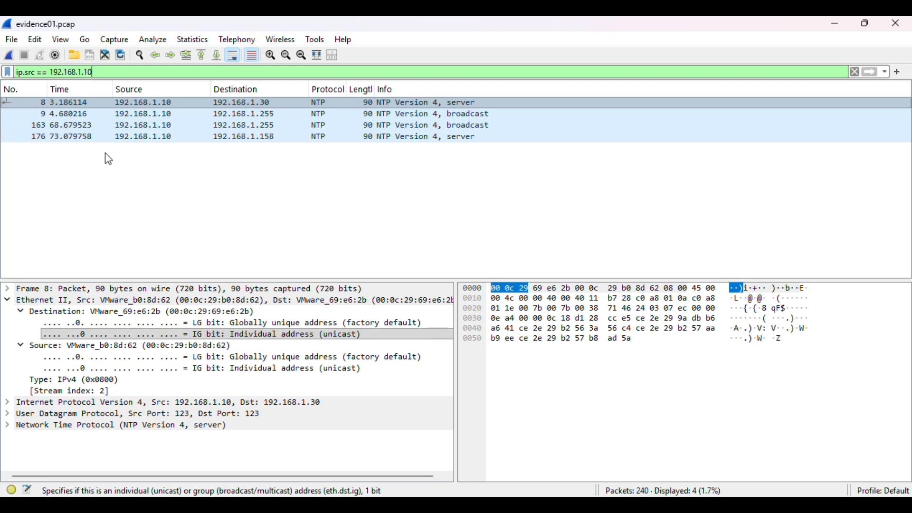
{"action": "left_click", "coordinate": [94, 106]}
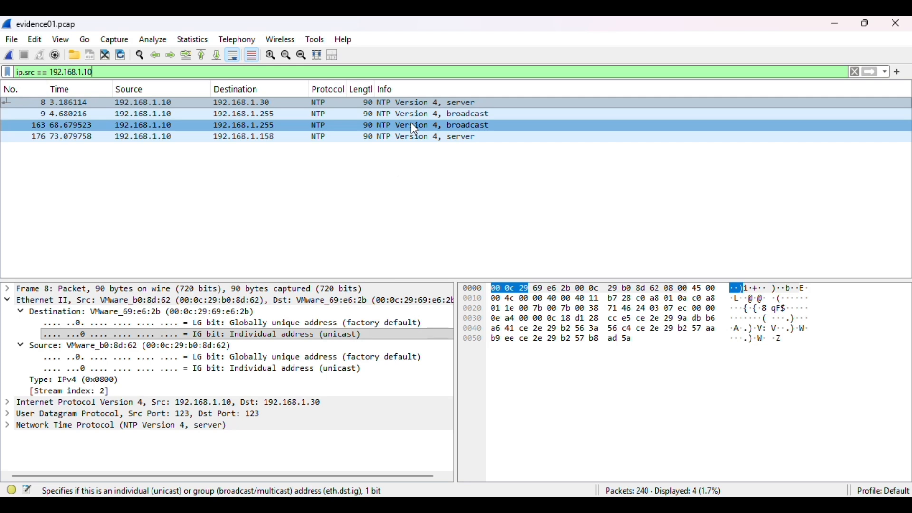
Step: Extend the display filter to ip.src == 192.168.1.10 || ip.dst == 192.168.1.30 and apply it to the capture
{"action": "type", "text": "||"}
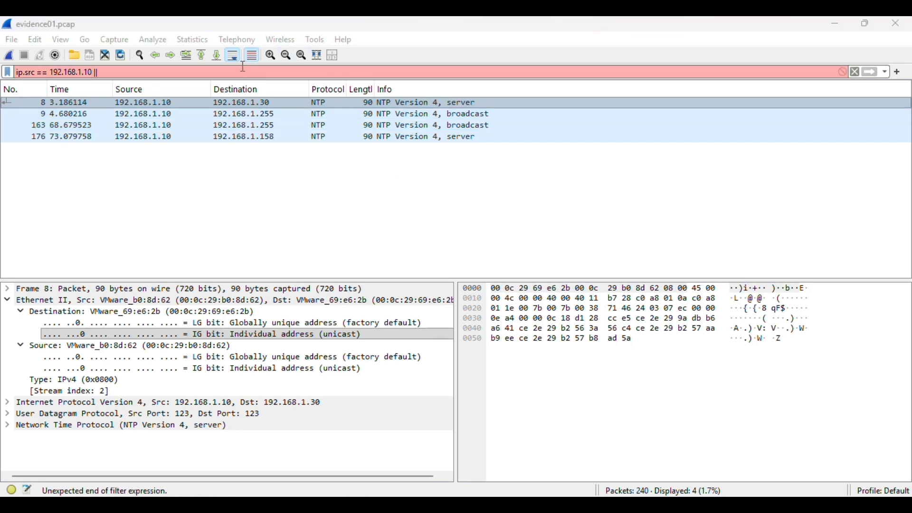
{"action": "type", "text": " i[p"}
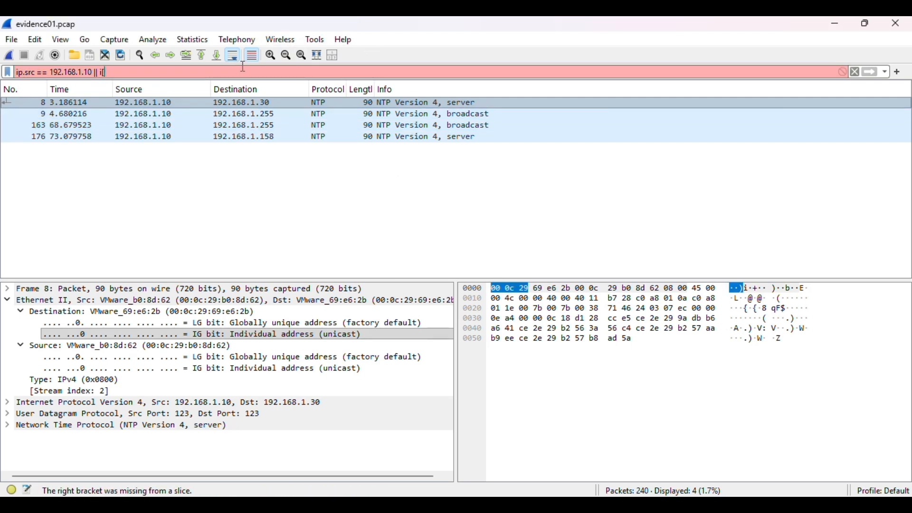
{"action": "key", "text": "BackSpace"}
{"action": "key", "text": "BackSpace"}
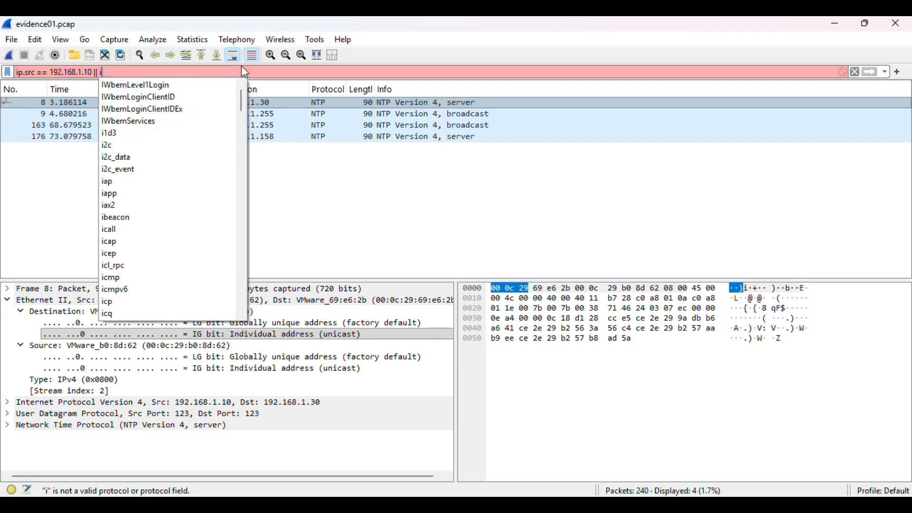
{"action": "type", "text": "p"}
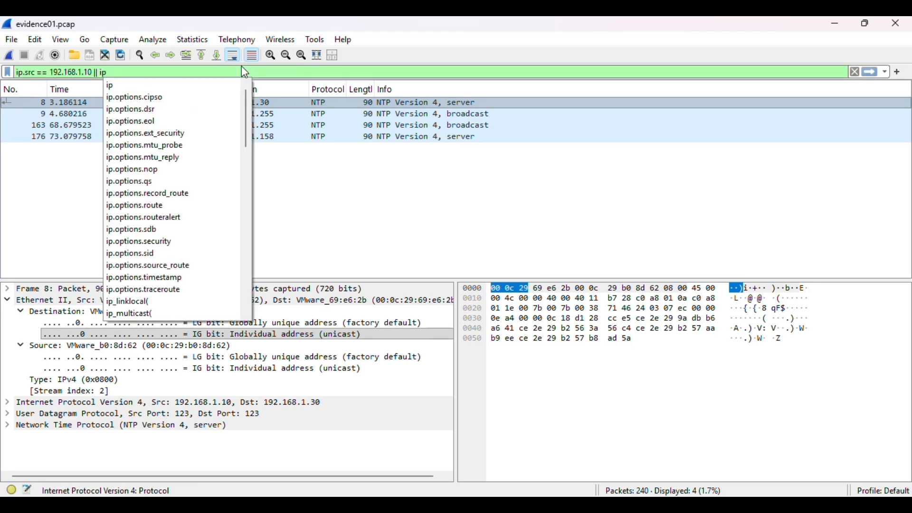
{"action": "type", "text": ".ds"}
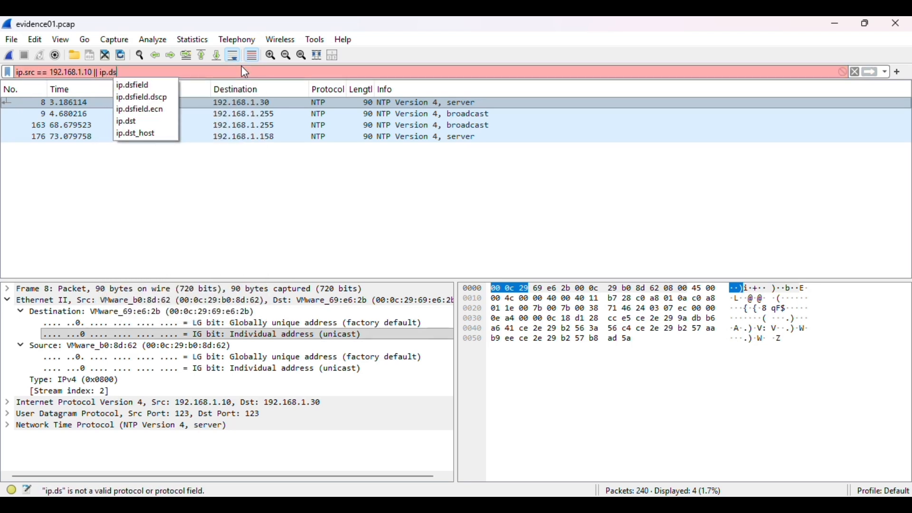
{"action": "type", "text": "t =="}
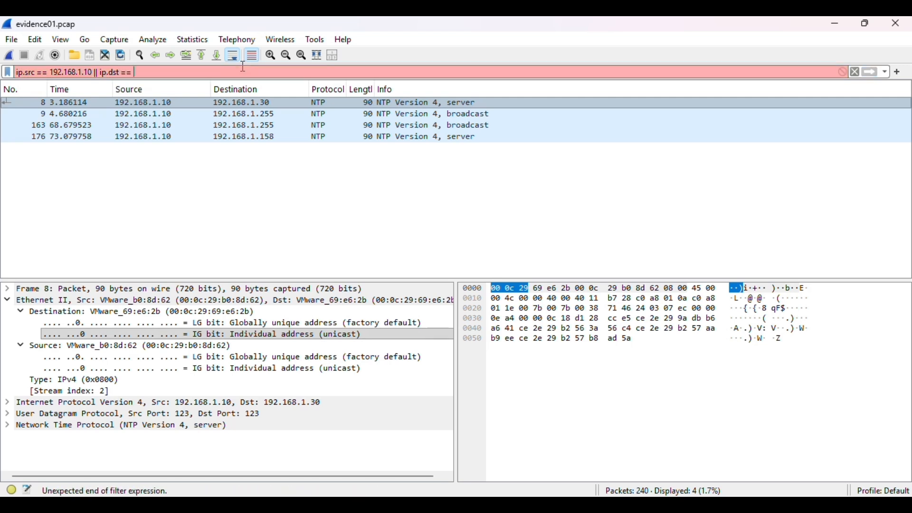
{"action": "type", "text": " 192"}
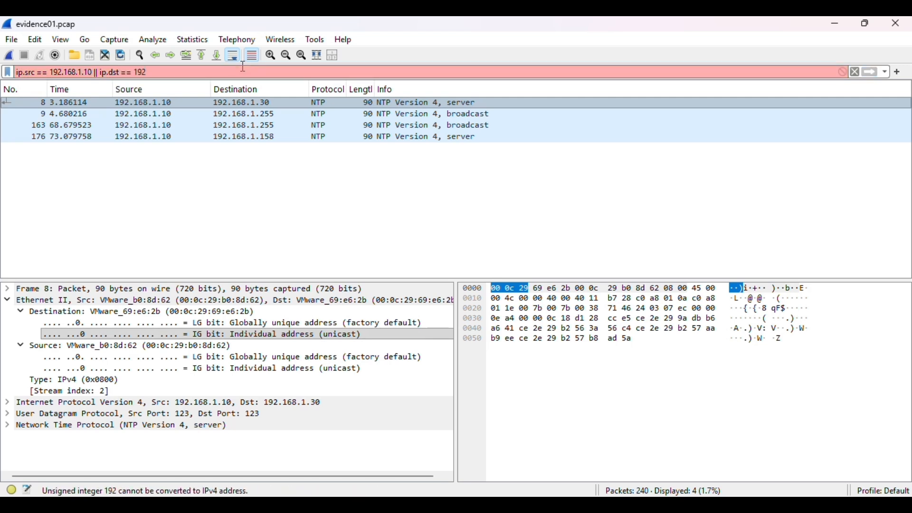
{"action": "type", "text": ".168"}
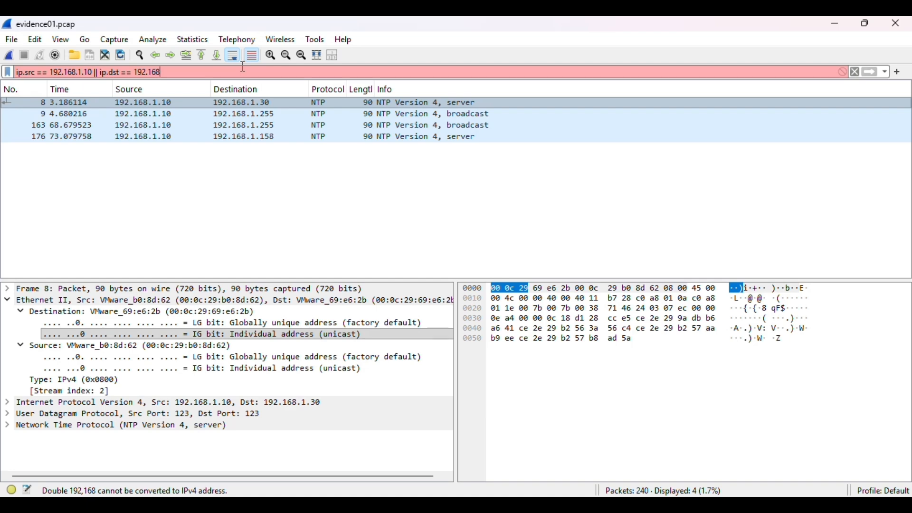
{"action": "type", "text": "."}
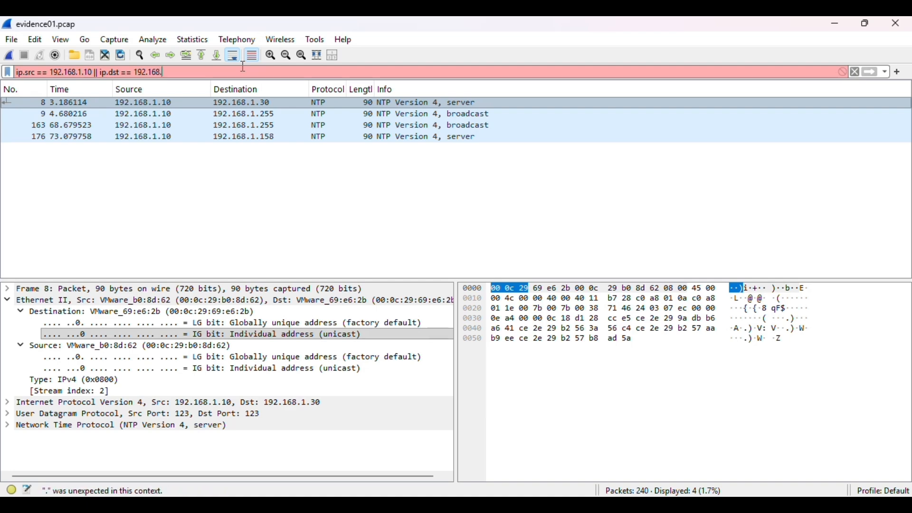
{"action": "type", "text": "1.30"}
{"action": "key", "text": "Return"}
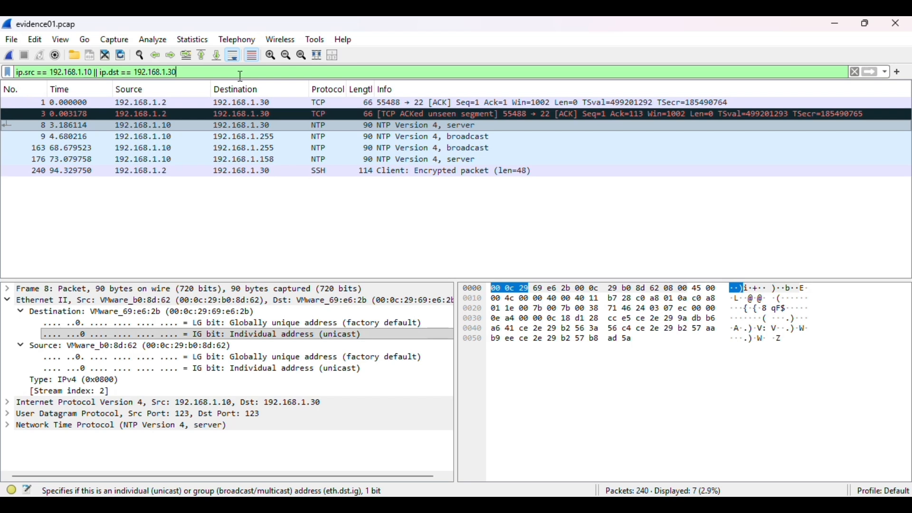